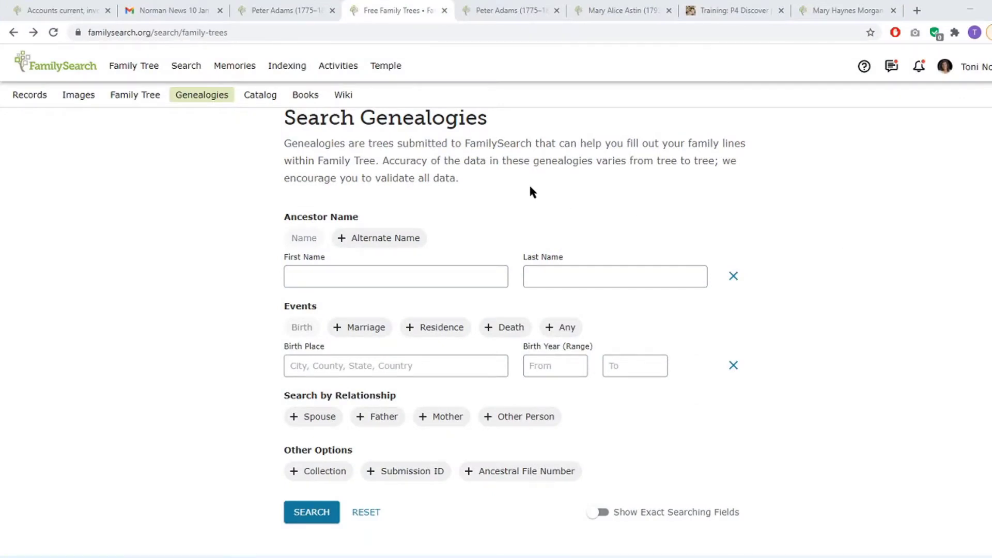
Open the Genealogies search form and check the ancestor's Family Tree page for death and family details.
left_click(184, 72)
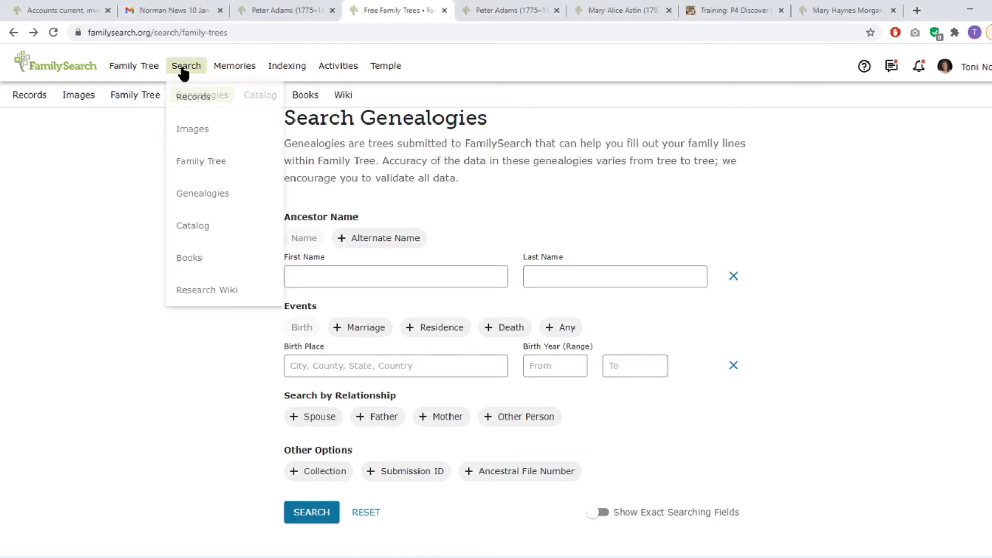
left_click(193, 197)
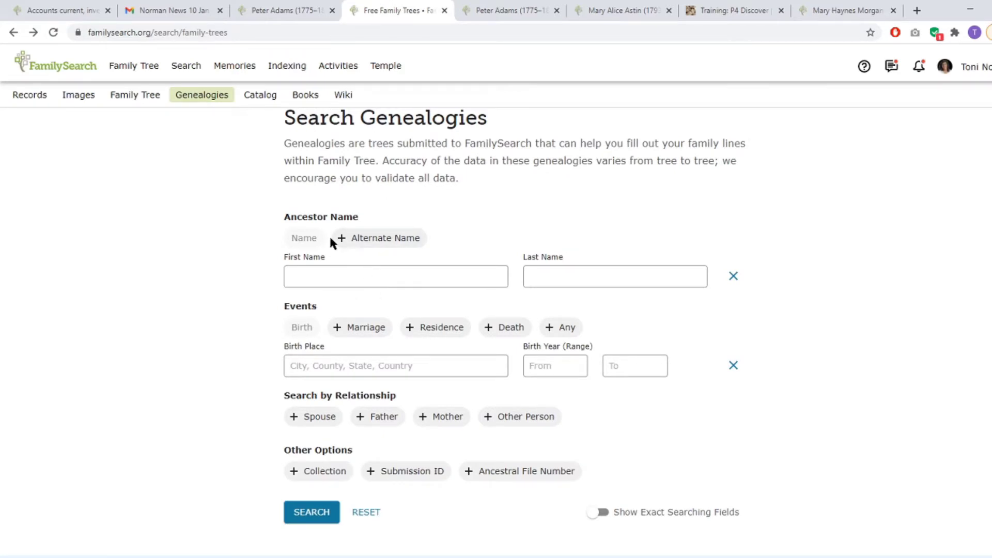
left_click(269, 12)
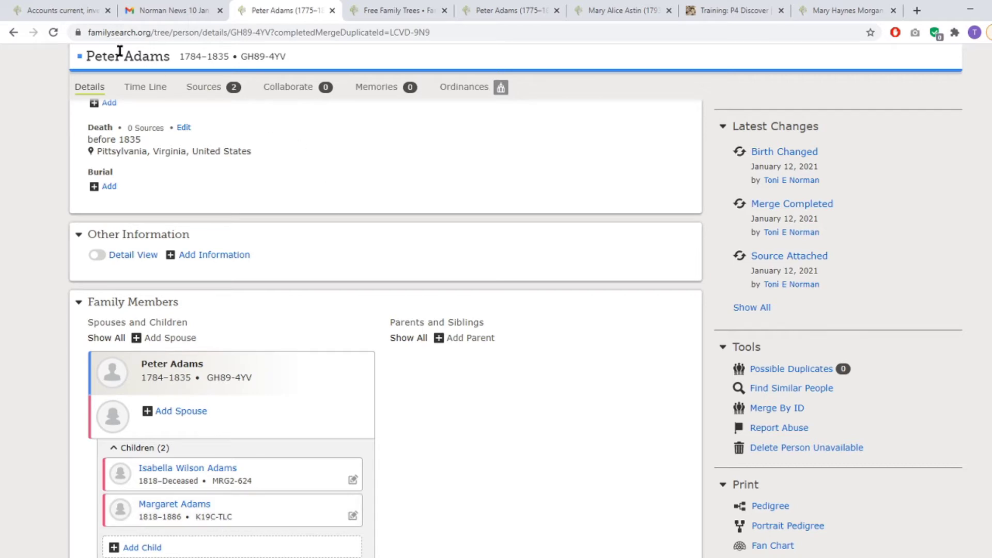
Examine the guardian accounts of the two daughters and the father's estate account on film image 75.
left_click(44, 10)
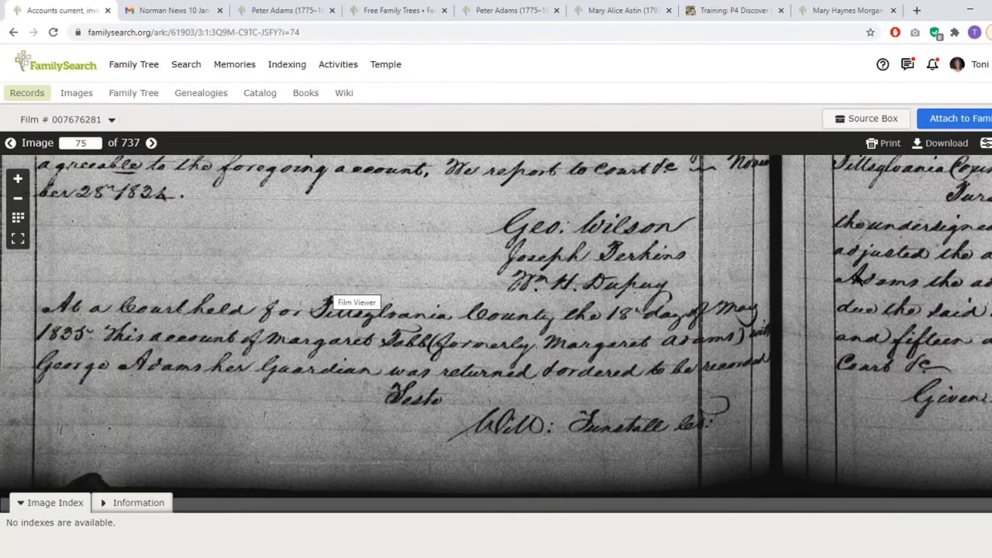
left_click_drag(858, 279, 614, 465)
left_click_drag(623, 207, 565, 459)
left_click_drag(584, 308, 558, 470)
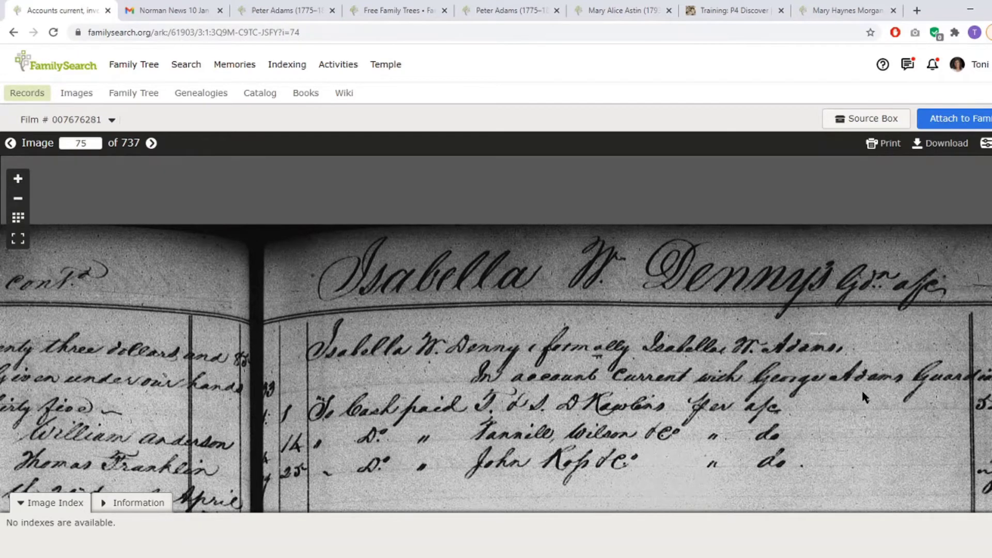
scroll(863, 397, "down", 5)
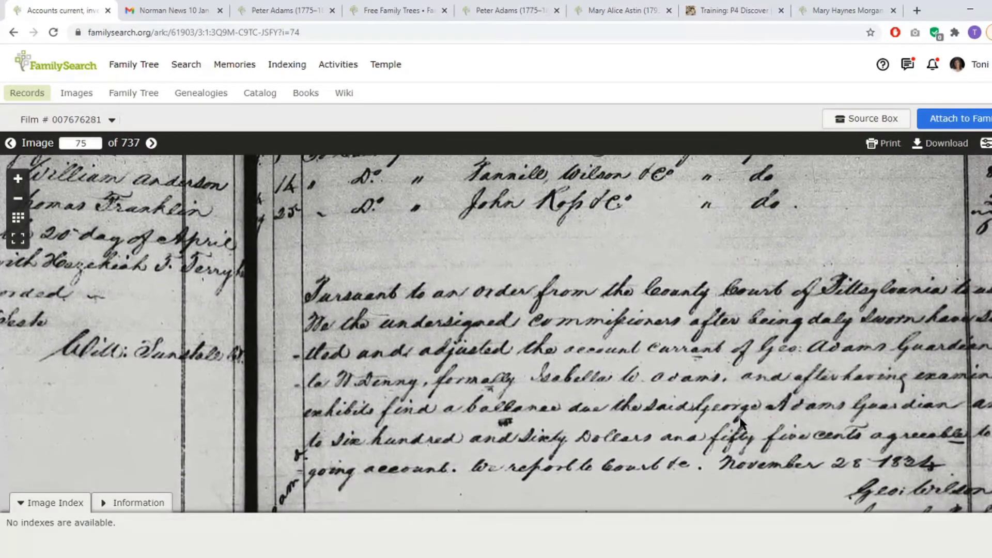
scroll(729, 393, "down", 4)
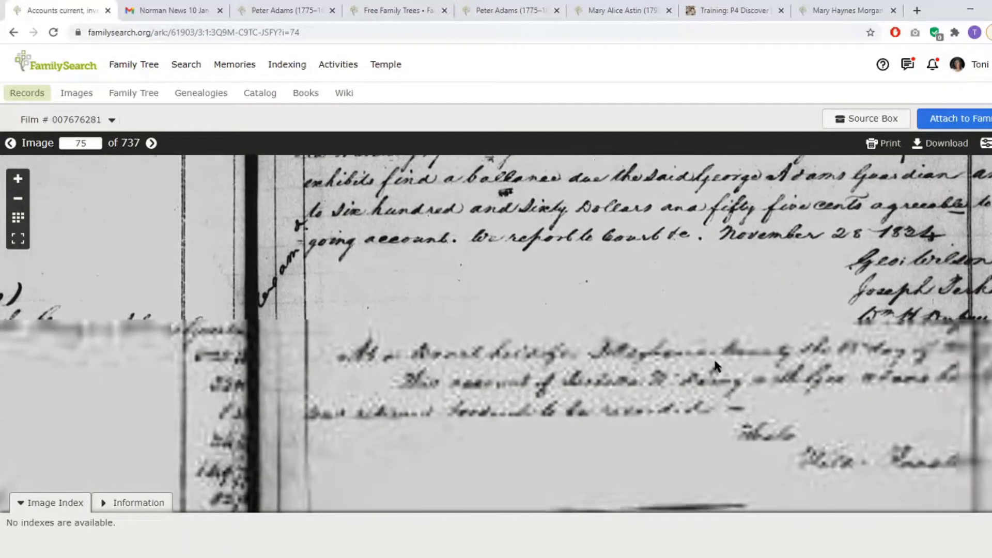
scroll(591, 413, "down", 1)
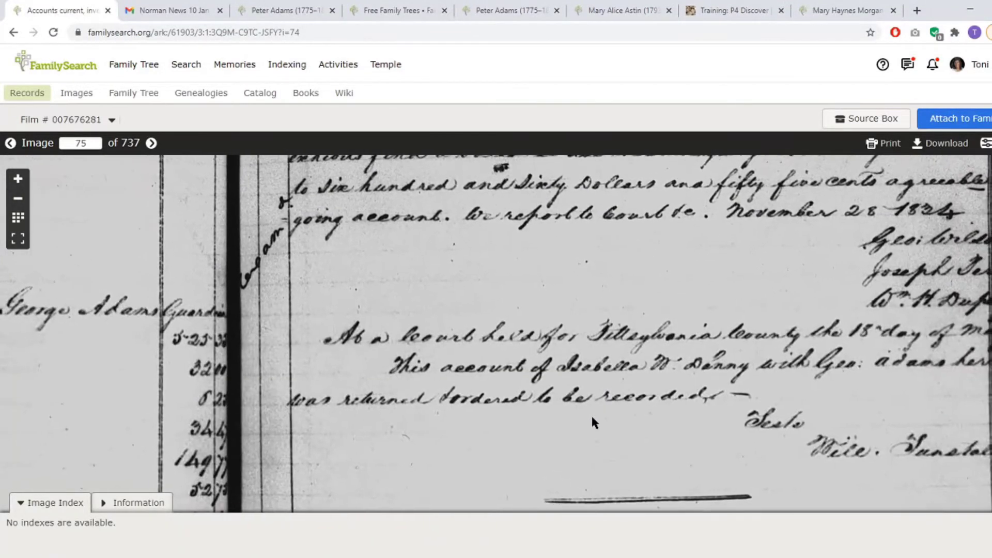
scroll(592, 418, "down", 5)
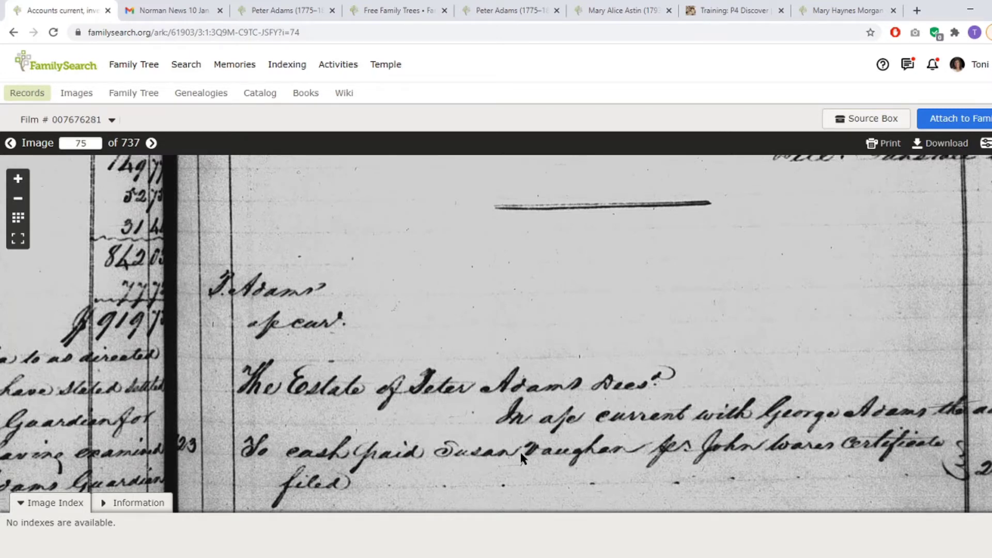
Enter the ancestor's first and last name in the Genealogies search form.
left_click(377, 11)
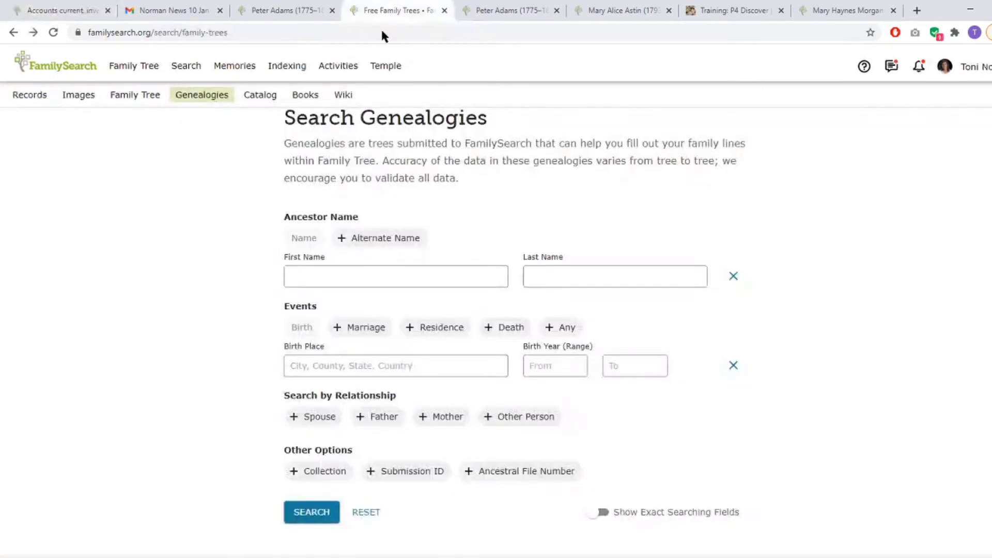
left_click(407, 286)
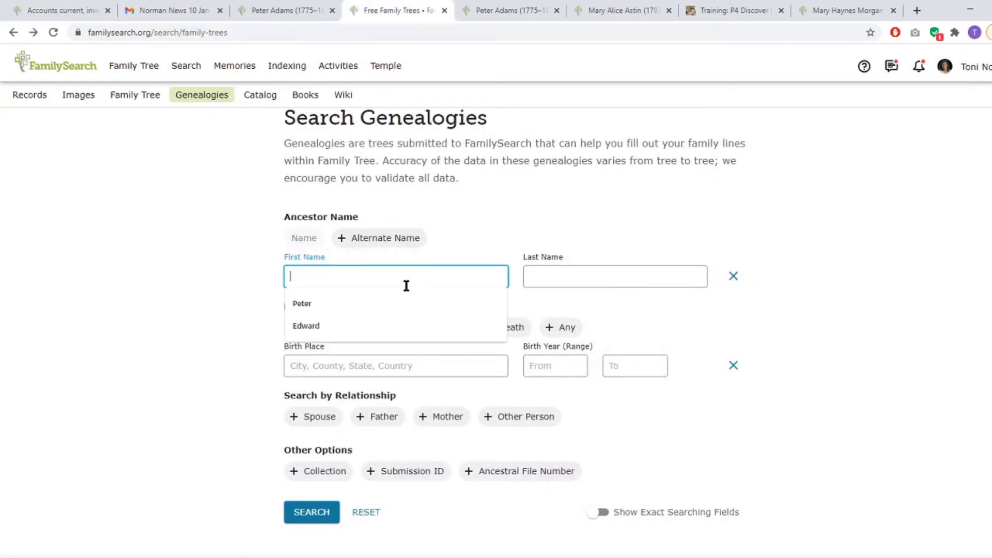
left_click(318, 303)
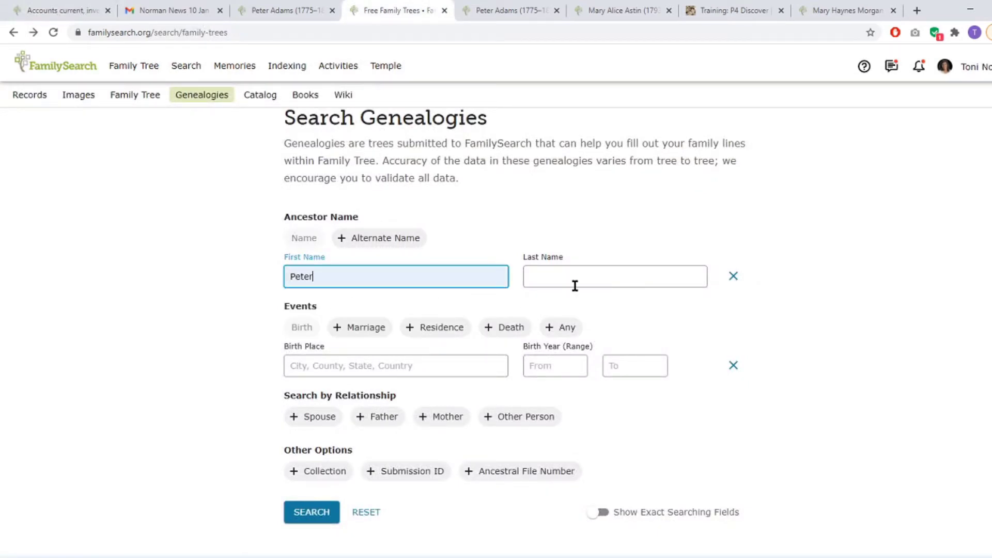
left_click(570, 277)
left_click(558, 305)
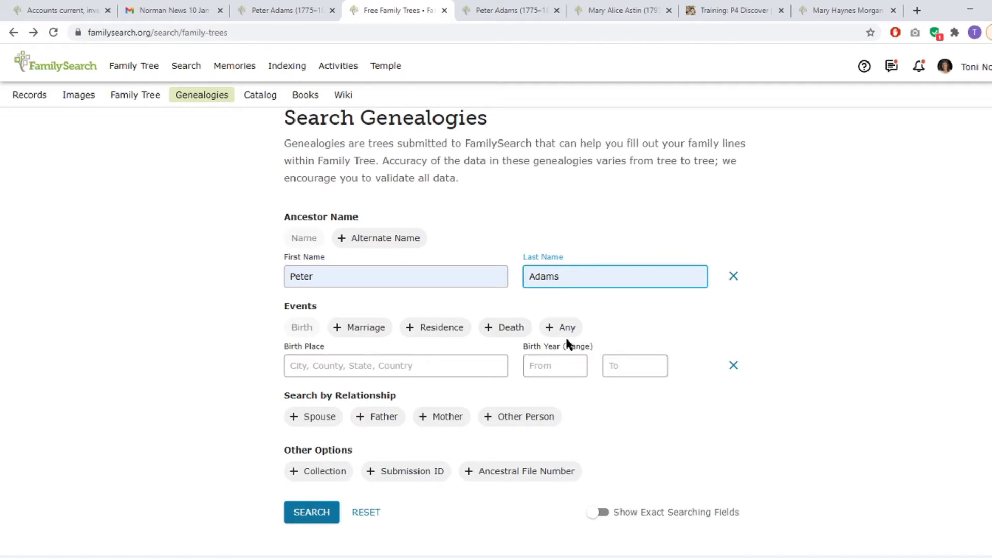
Add a death event in Pittsylvania, Virginia, with the year range starting at 1833, and run the genealogies search.
left_click(506, 328)
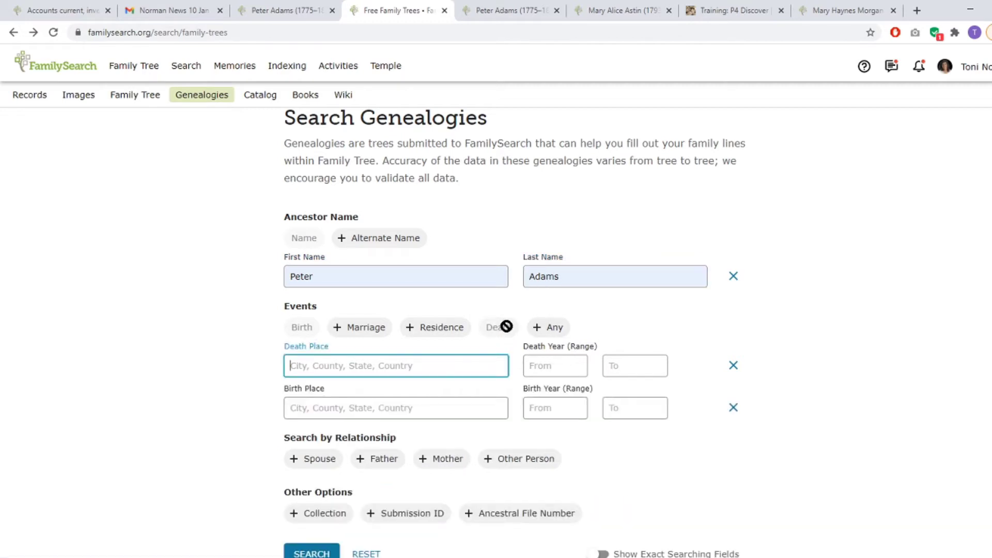
left_click(315, 366)
left_click(317, 393)
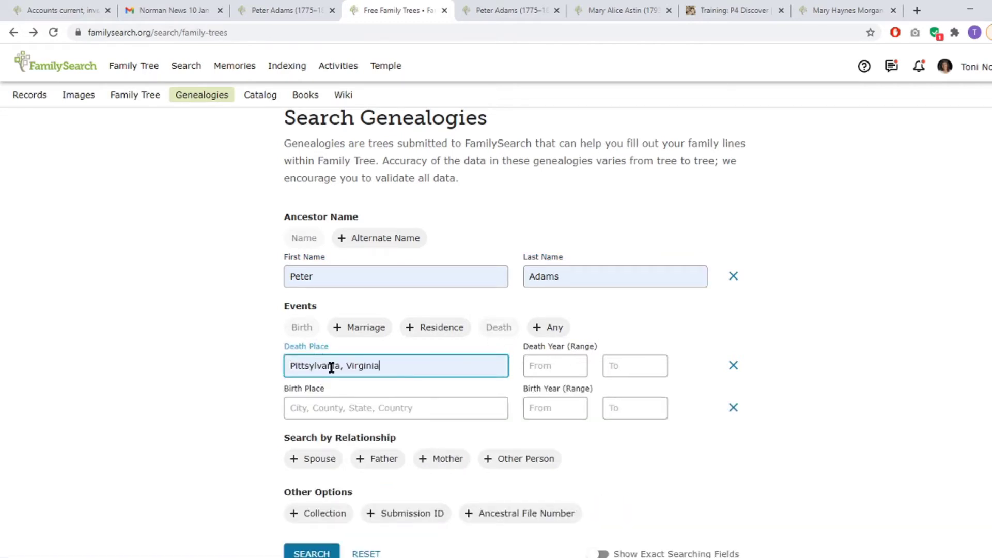
left_click(545, 366)
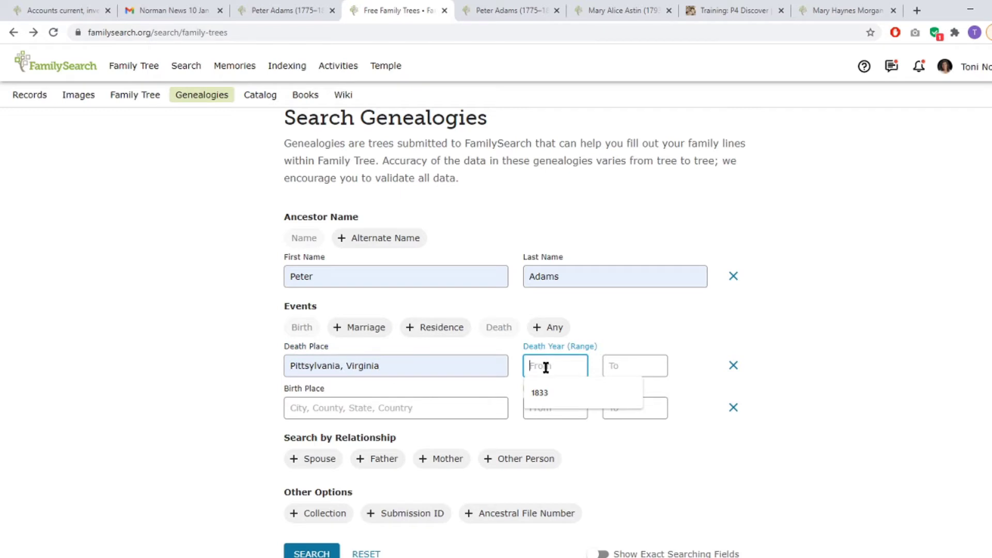
left_click(544, 389)
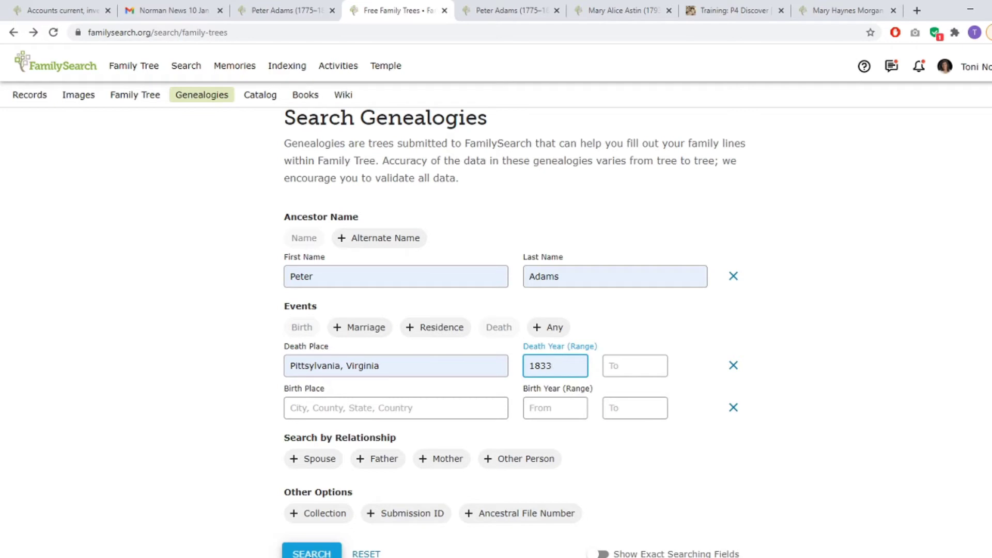
left_click(310, 554)
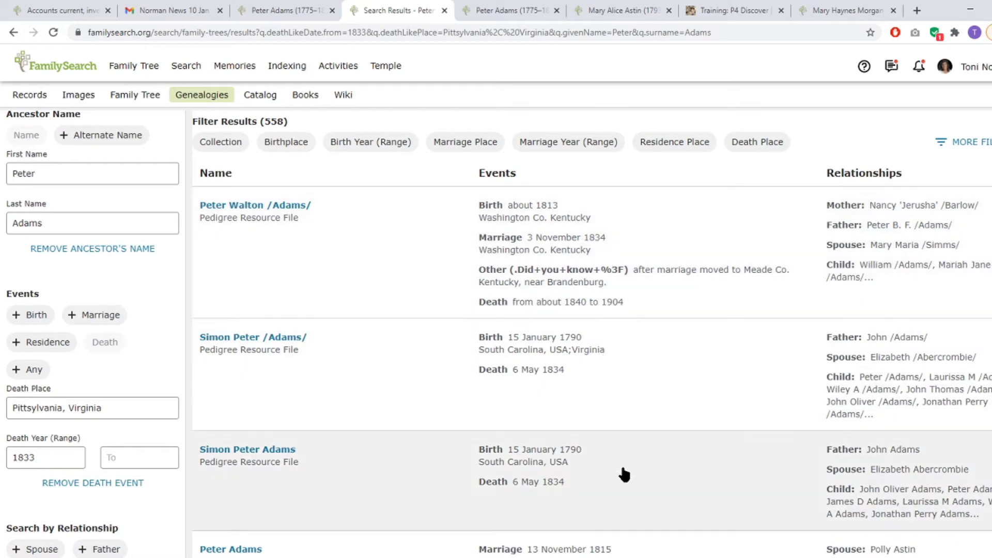
Compare the genealogies search results with the details on the ancestor's Family Tree page.
scroll(601, 556, "down", 3)
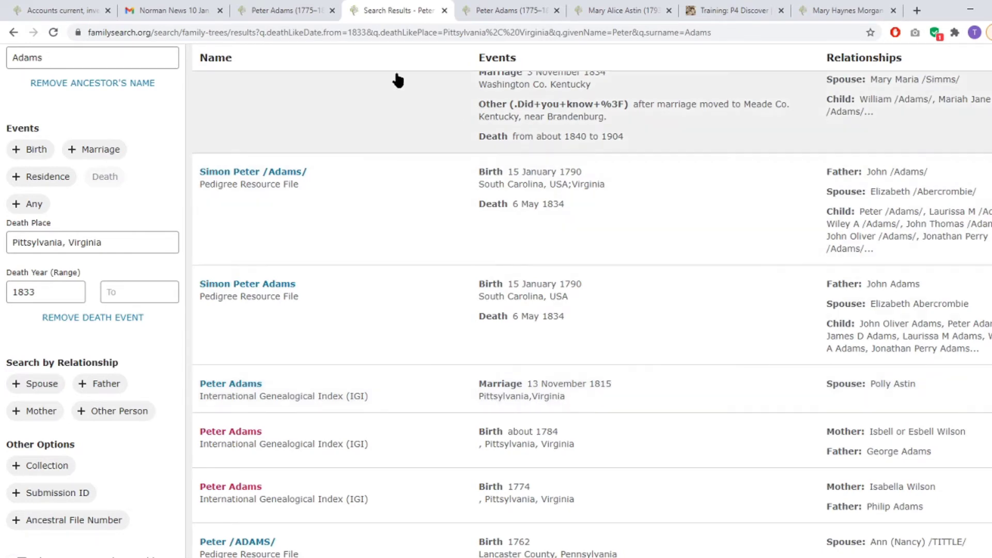
left_click(274, 9)
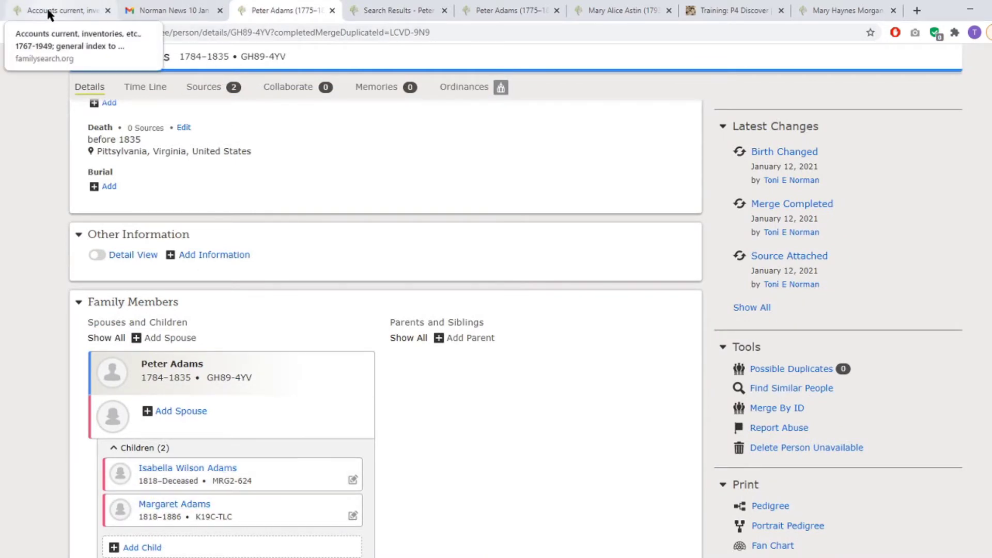
left_click(380, 9)
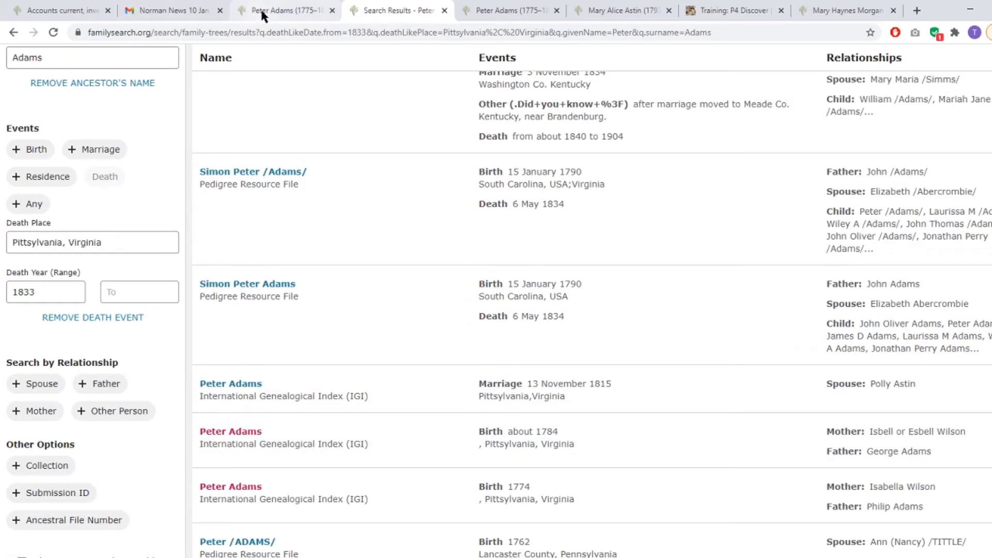
left_click(262, 12)
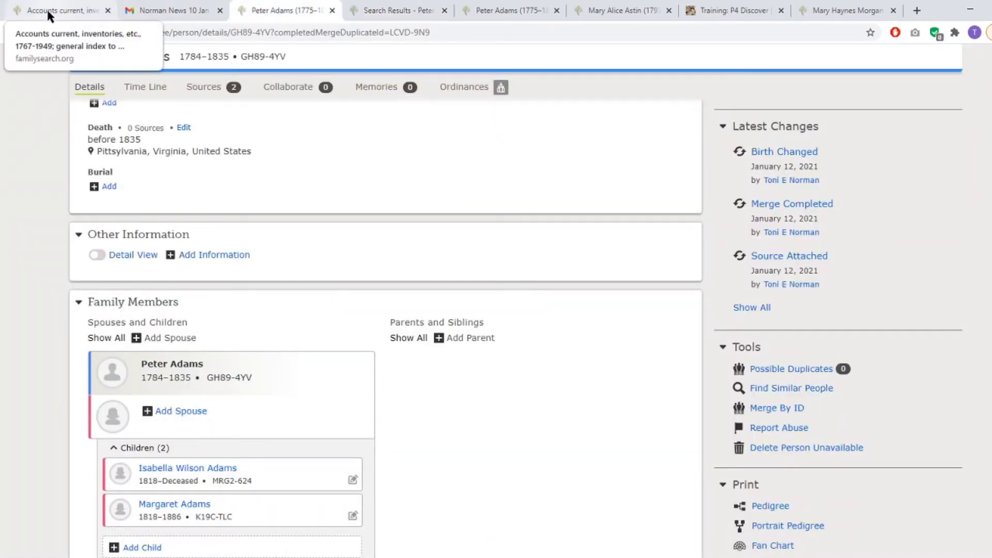
left_click(367, 11)
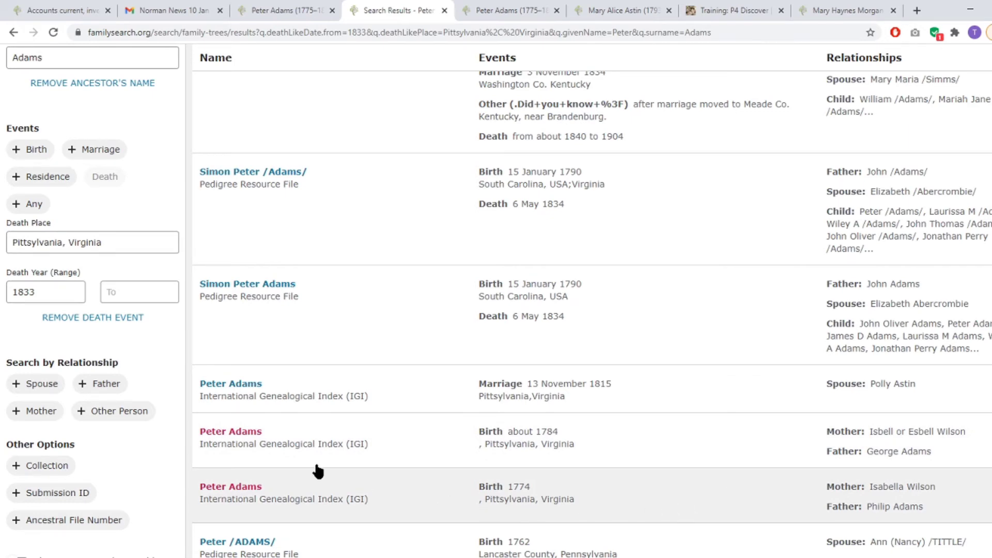
Open the International Genealogical Index entry for the match born about 1784, enlarge its pedigree, and try to expand his children.
left_click(240, 437)
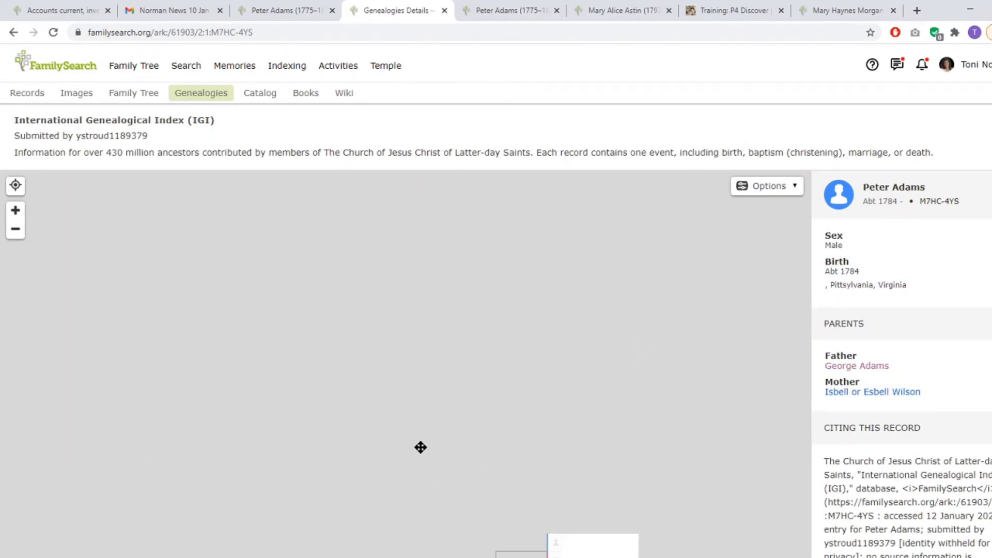
left_click(14, 212)
left_click(15, 212)
left_click_drag(212, 327, 164, 288)
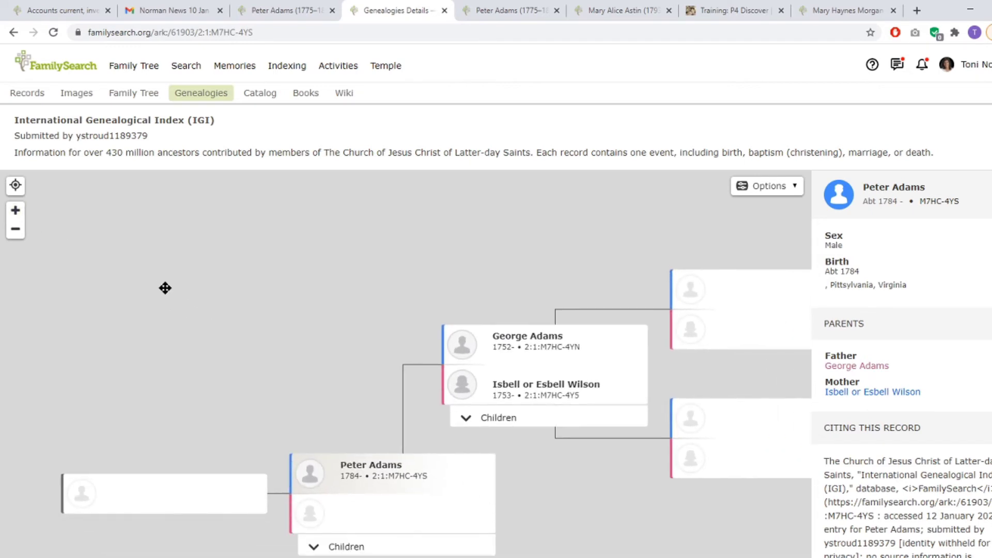
left_click_drag(532, 512, 512, 490)
left_click(274, 531)
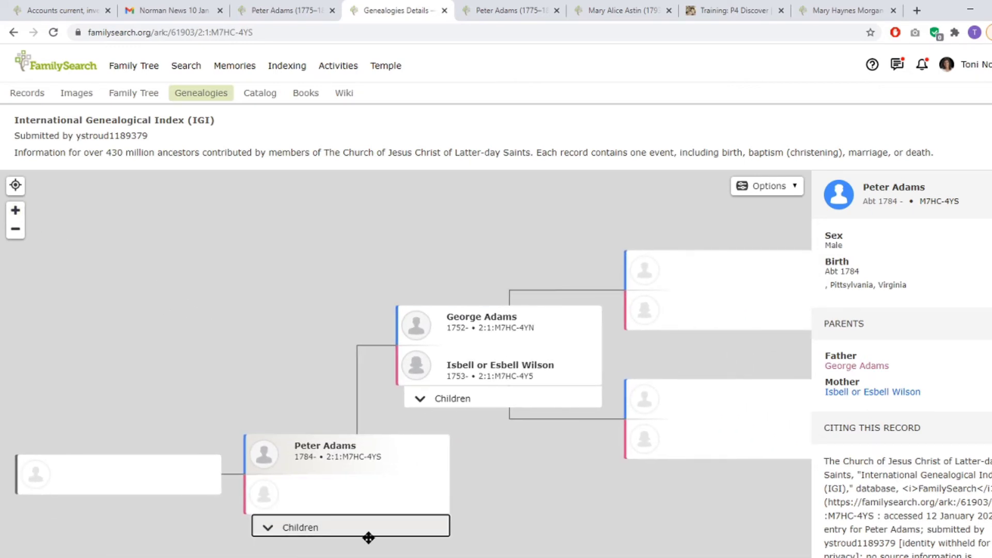
Review the father's entry in the pedigree down to its person count and Submission ID, and return to the search results.
left_click(473, 319)
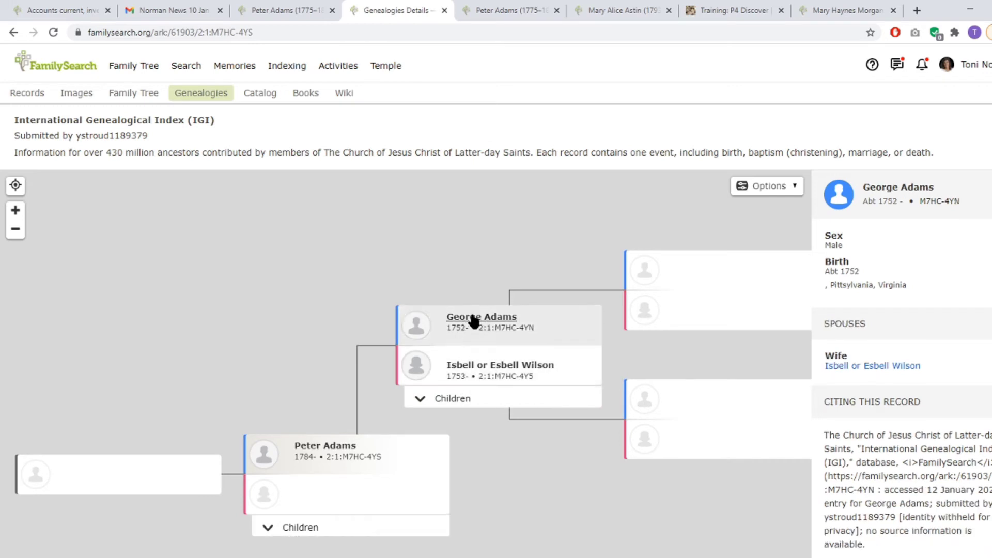
scroll(899, 552, "down", 3)
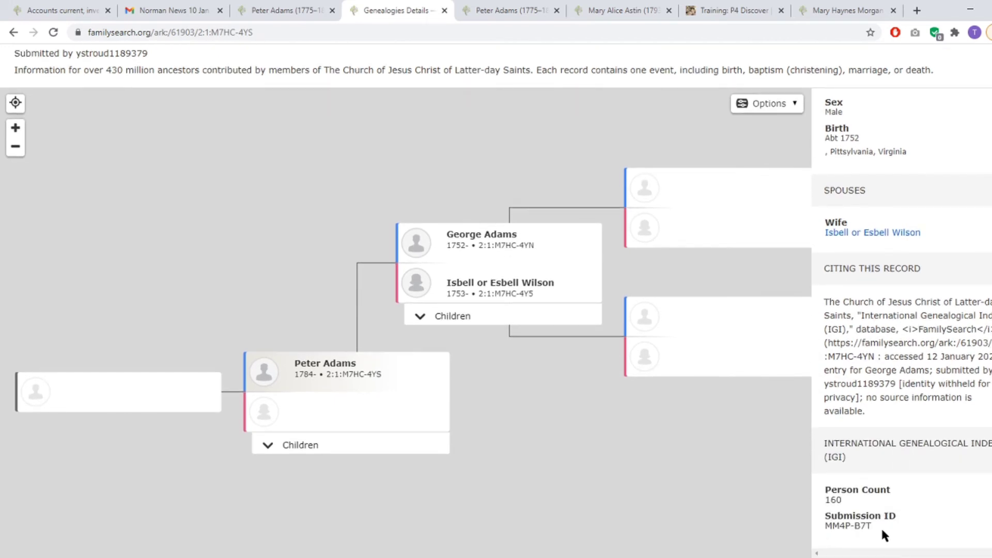
scroll(881, 532, "up", 1)
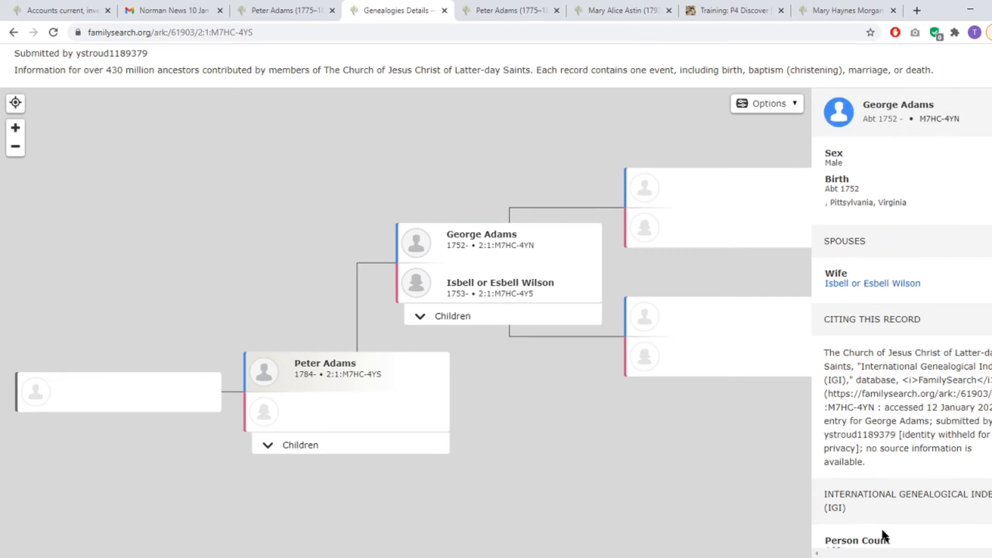
scroll(882, 518, "down", 1)
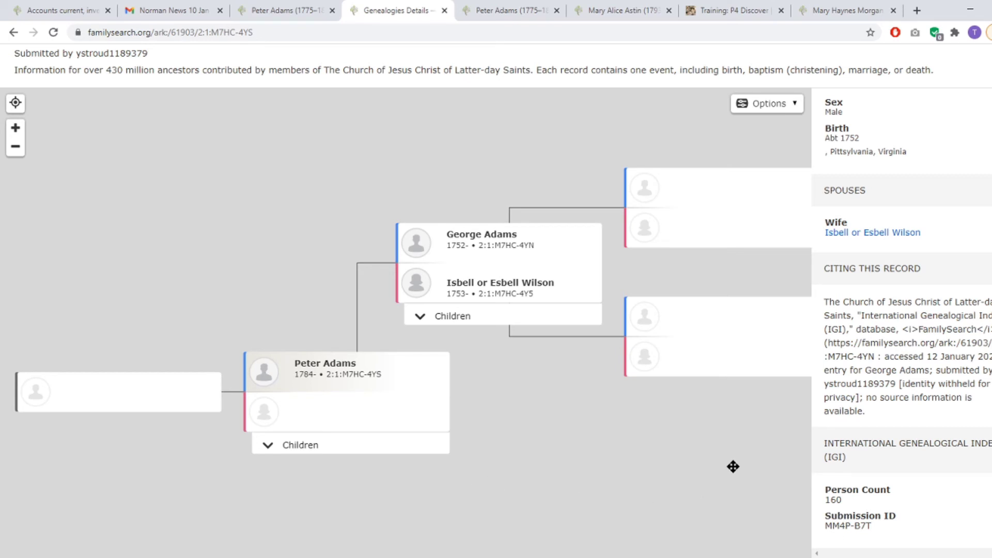
scroll(733, 454, "up", 3)
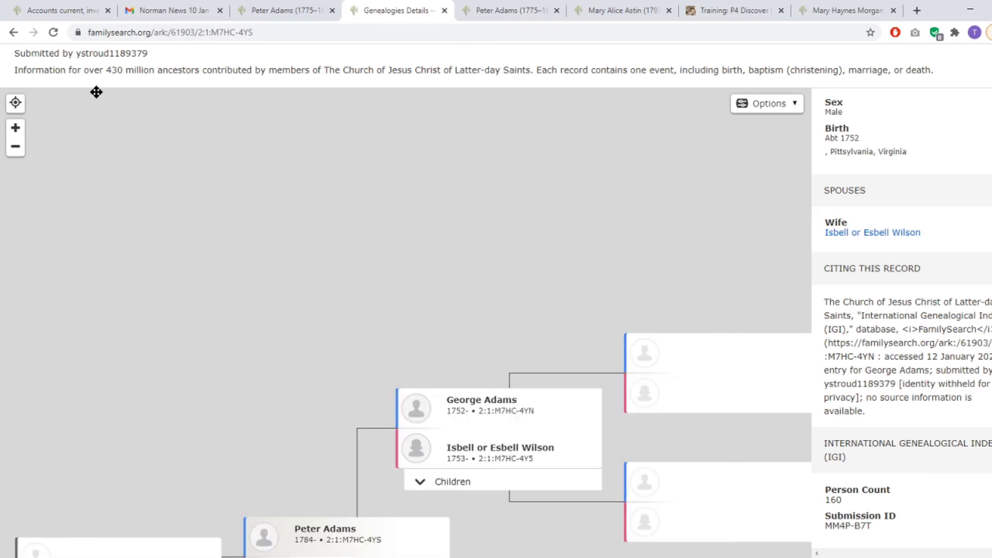
scroll(201, 114, "down", 3)
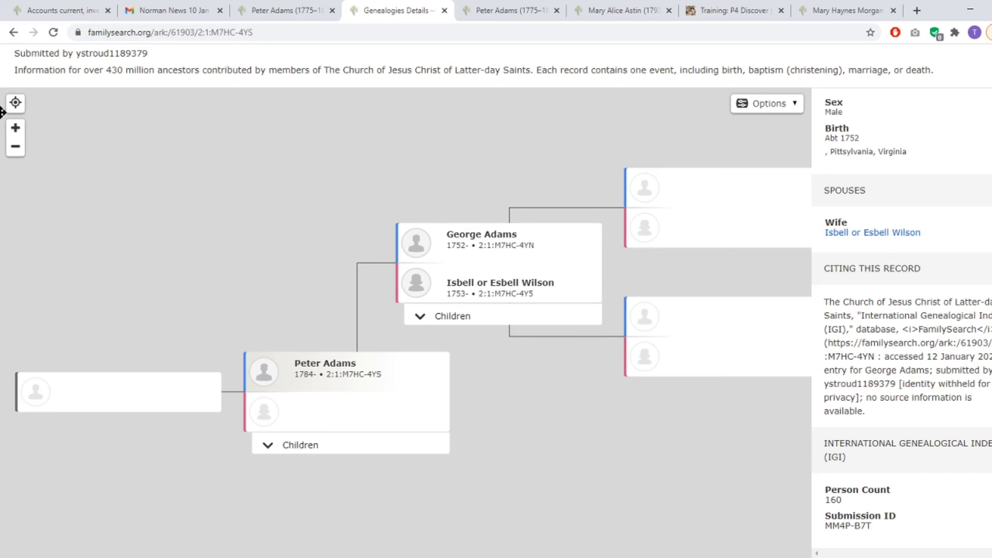
left_click(13, 33)
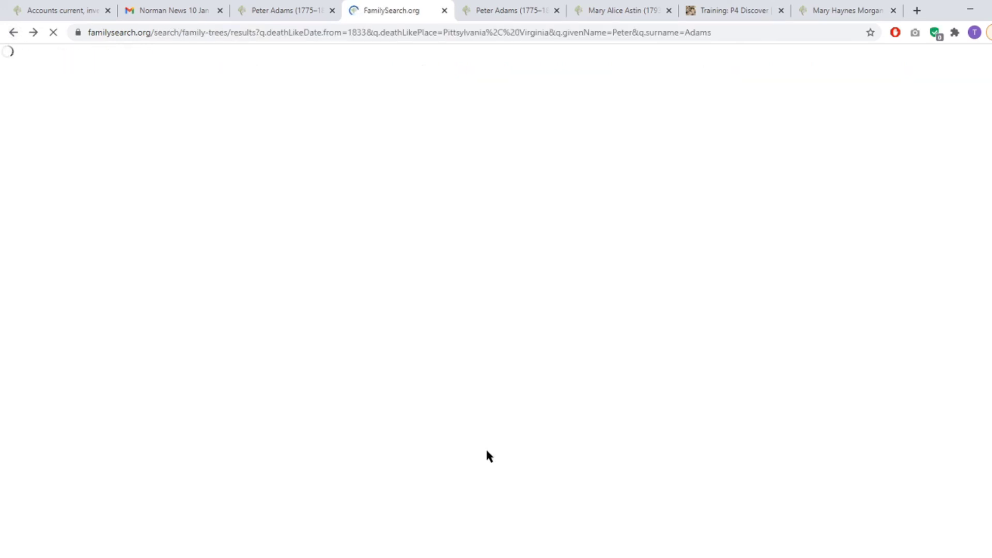